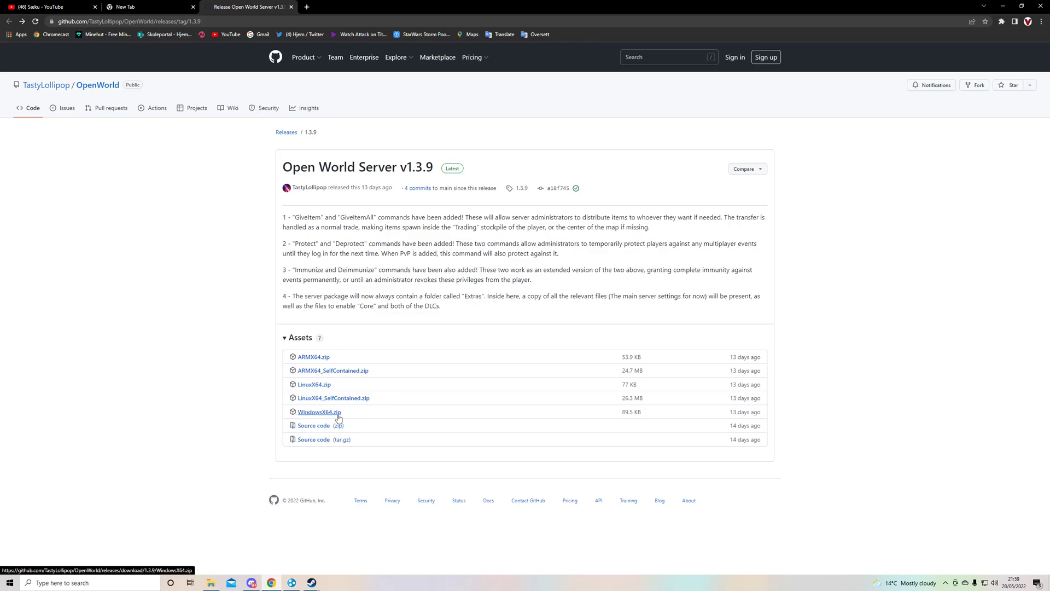
Download WindowsX64.zip from the Open World Server v1.3.9 release assets and show its download options.
{"action": "left_click", "coordinate": [316, 416]}
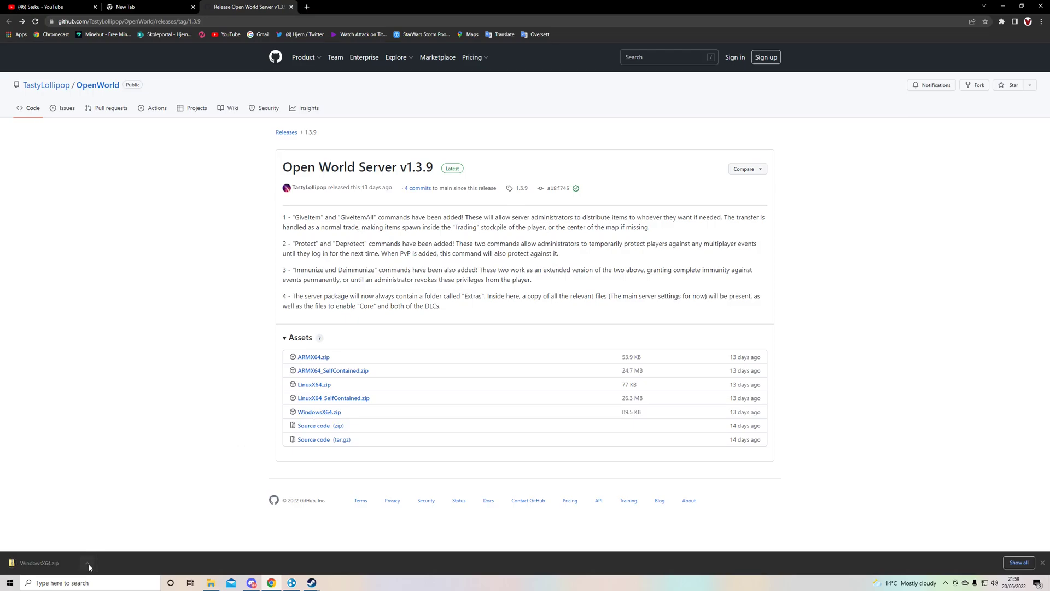
{"action": "left_click", "coordinate": [87, 564]}
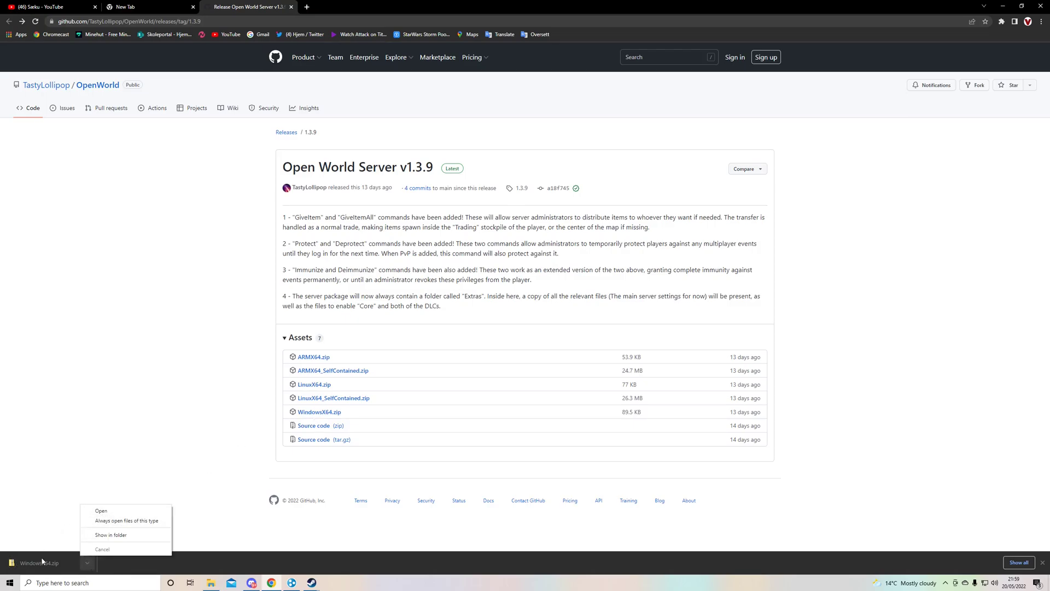
Open WindowsX64.zip and its Extras > Default Setting Files > World Settings file.
{"action": "left_click", "coordinate": [100, 511]}
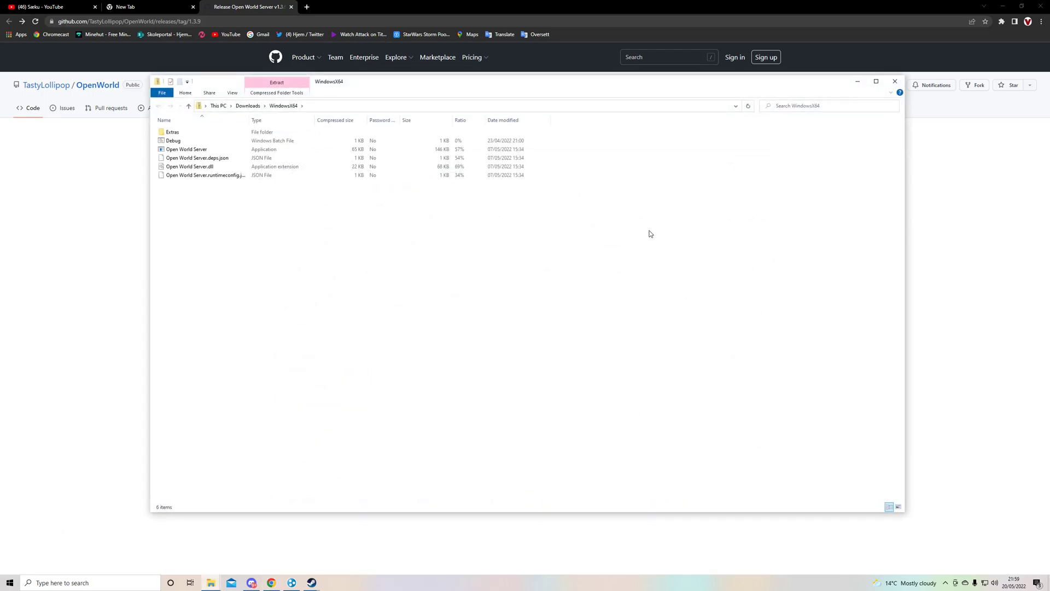
{"action": "left_click_drag", "start_coordinate": [508, 88], "coordinate": [487, 94]}
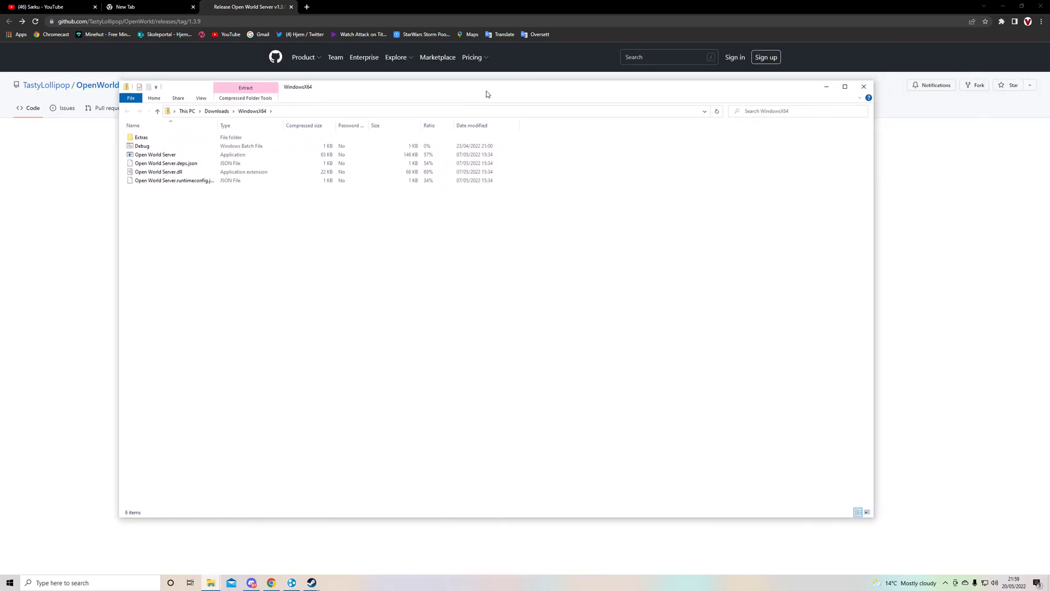
{"action": "double_click", "coordinate": [141, 137]}
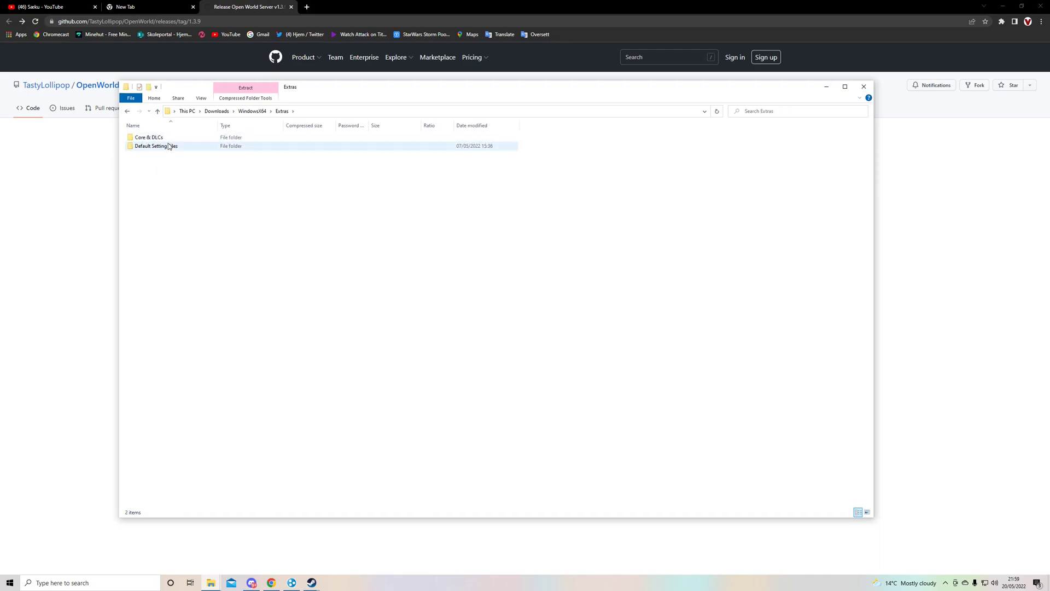
{"action": "double_click", "coordinate": [167, 146]}
{"action": "double_click", "coordinate": [167, 148]}
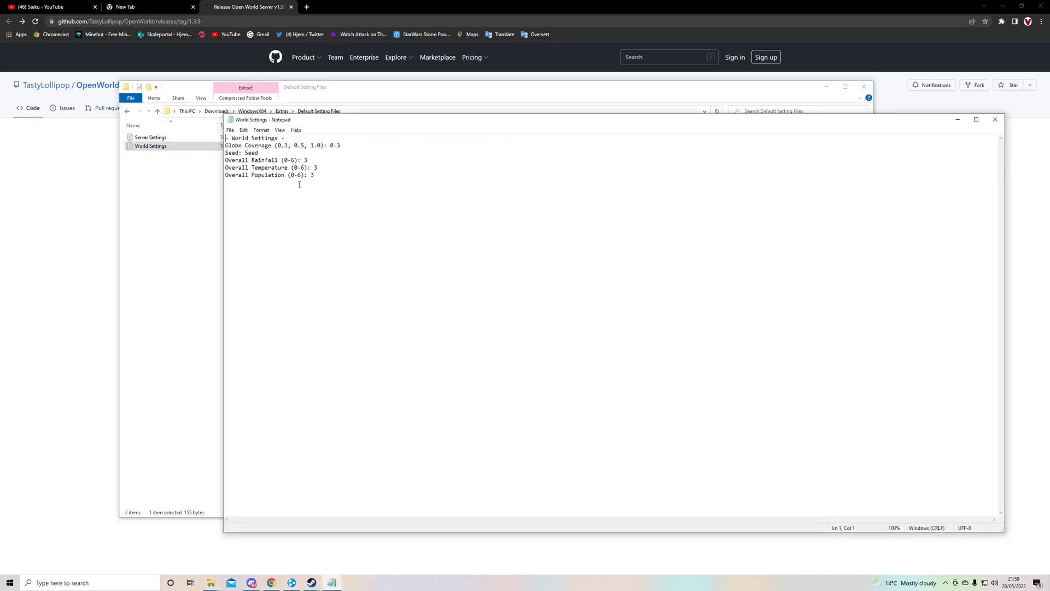
Change World Settings' Overall Population from 3 to 4 and close the file, answering the save prompt.
{"action": "left_click", "coordinate": [262, 153]}
{"action": "left_click_drag", "start_coordinate": [261, 153], "coordinate": [245, 153]}
{"action": "left_click", "coordinate": [265, 180]}
{"action": "left_click", "coordinate": [314, 178]}
{"action": "key", "text": "BackSpace"}
{"action": "type", "text": "4"}
{"action": "left_click", "coordinate": [995, 119]}
{"action": "left_click", "coordinate": [536, 301]}
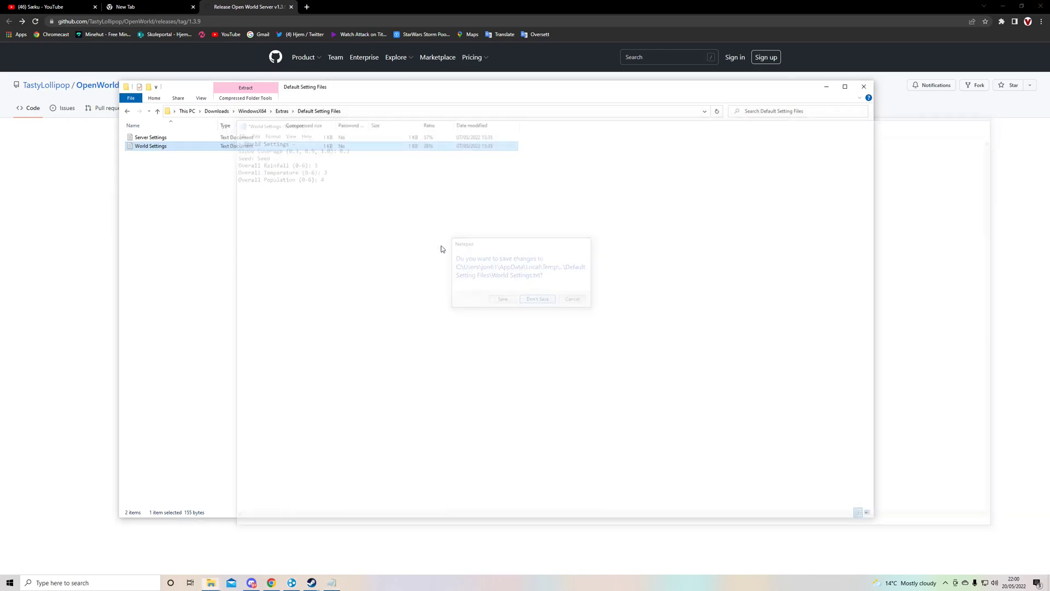
Open Server Settings in Notepad and select its Server Local IP value 0.0.0.0, next to port 25555.
{"action": "left_click", "coordinate": [235, 139]}
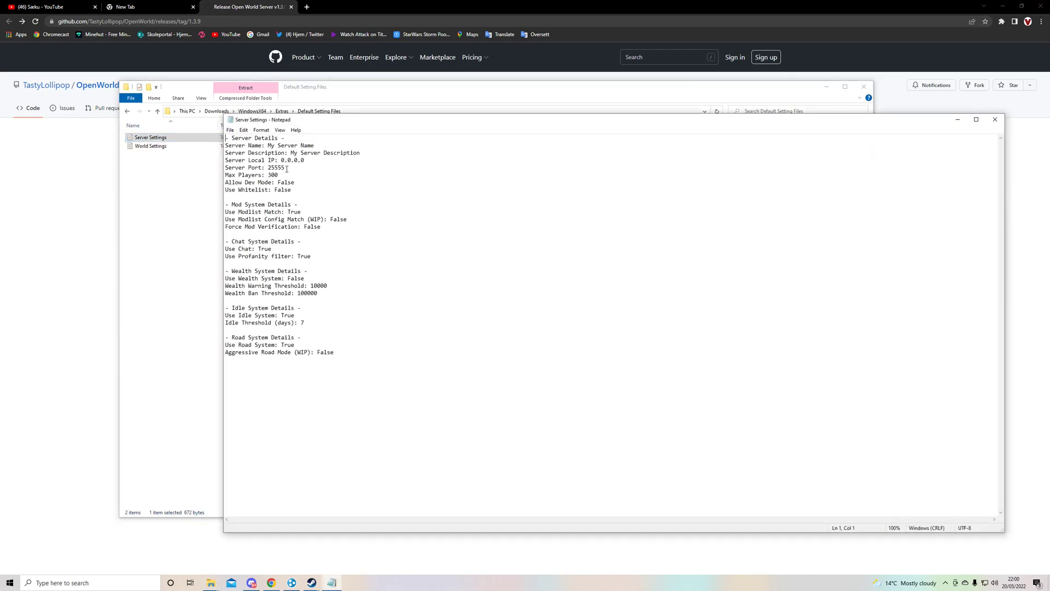
{"action": "left_click_drag", "start_coordinate": [306, 160], "coordinate": [268, 168]}
{"action": "left_click", "coordinate": [290, 168]}
{"action": "left_click", "coordinate": [294, 168]}
{"action": "left_click", "coordinate": [289, 145]}
{"action": "left_click_drag", "start_coordinate": [280, 160], "coordinate": [309, 160]}
{"action": "left_click", "coordinate": [308, 162]}
Search 'hamachi' in a new tab, open the VPN.net page, and launch the LogMeIn Hamachi client.
{"action": "left_click", "coordinate": [307, 7]}
{"action": "type", "text": "hamachi"}
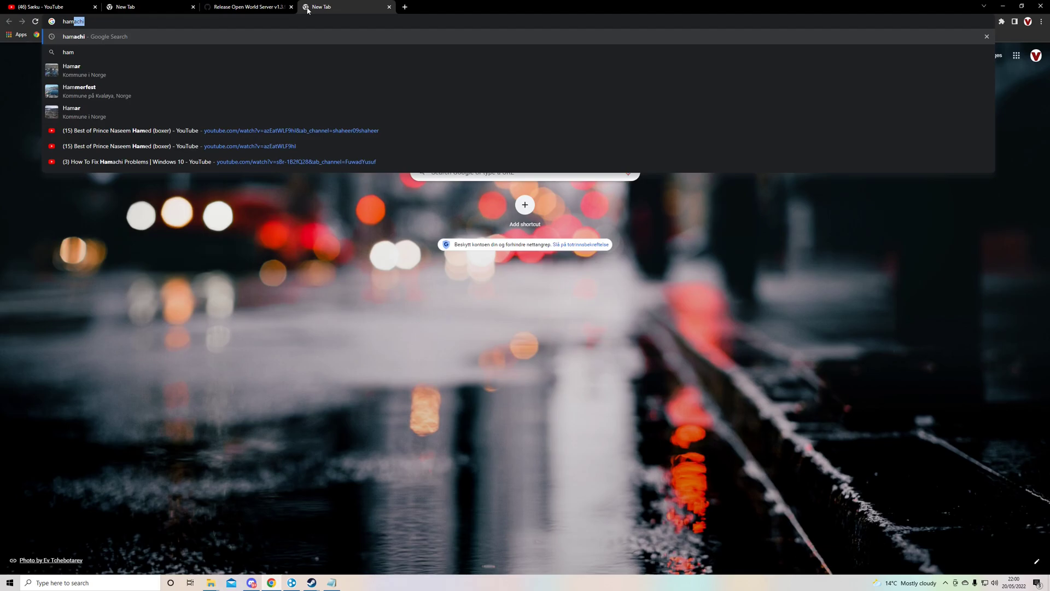
{"action": "key", "text": "Return"}
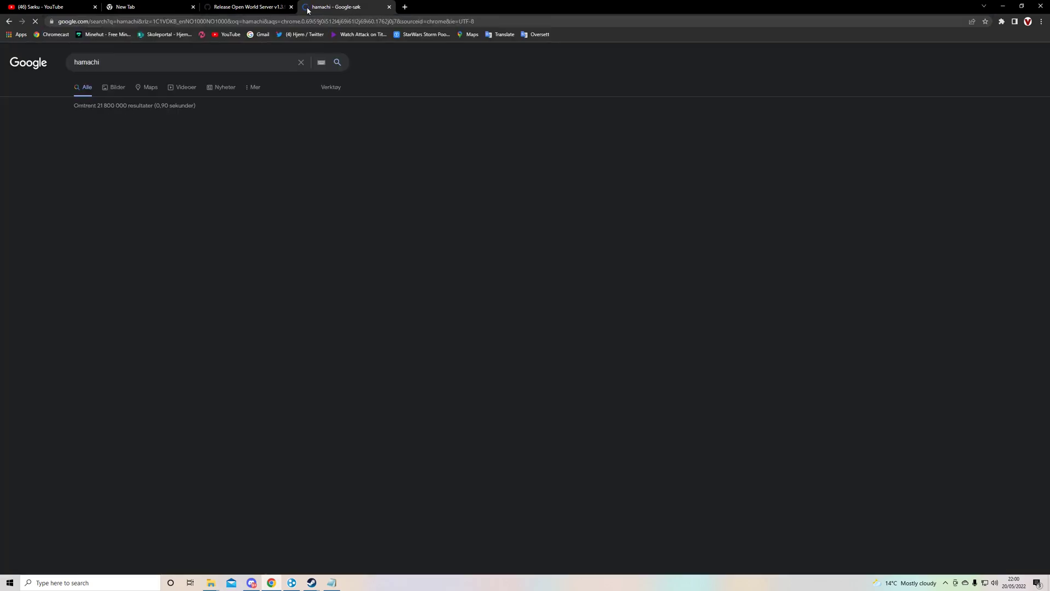
{"action": "left_click", "coordinate": [148, 146]}
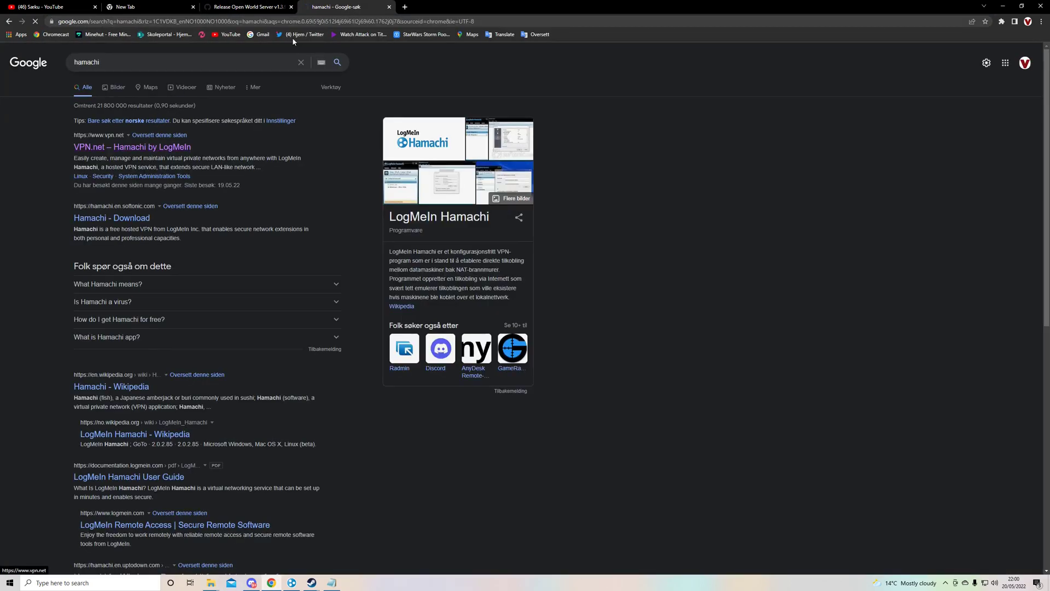
{"action": "left_click", "coordinate": [292, 581]}
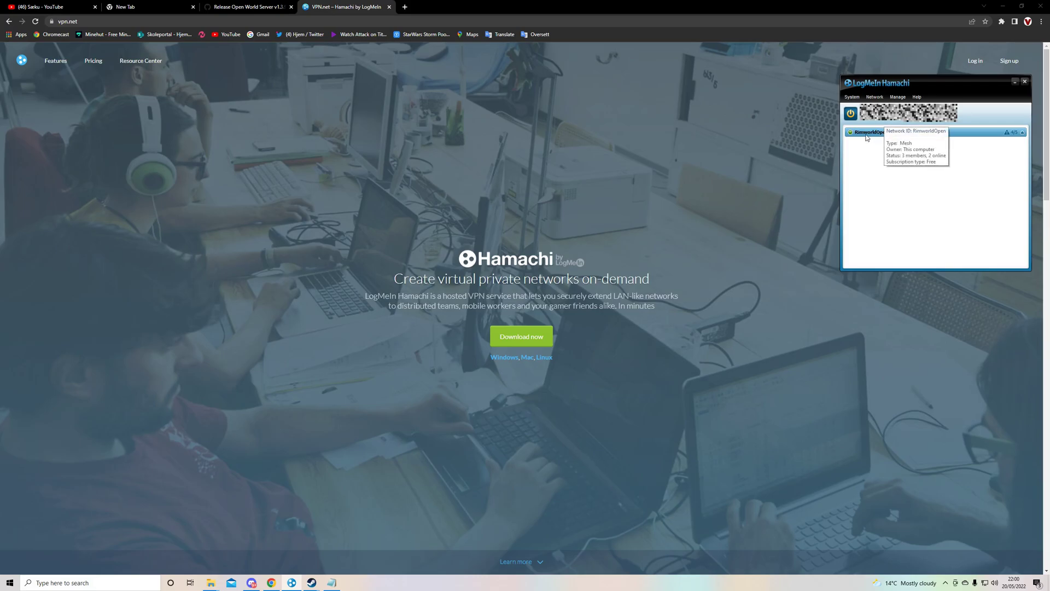
{"action": "mouse_move", "coordinate": [890, 128]}
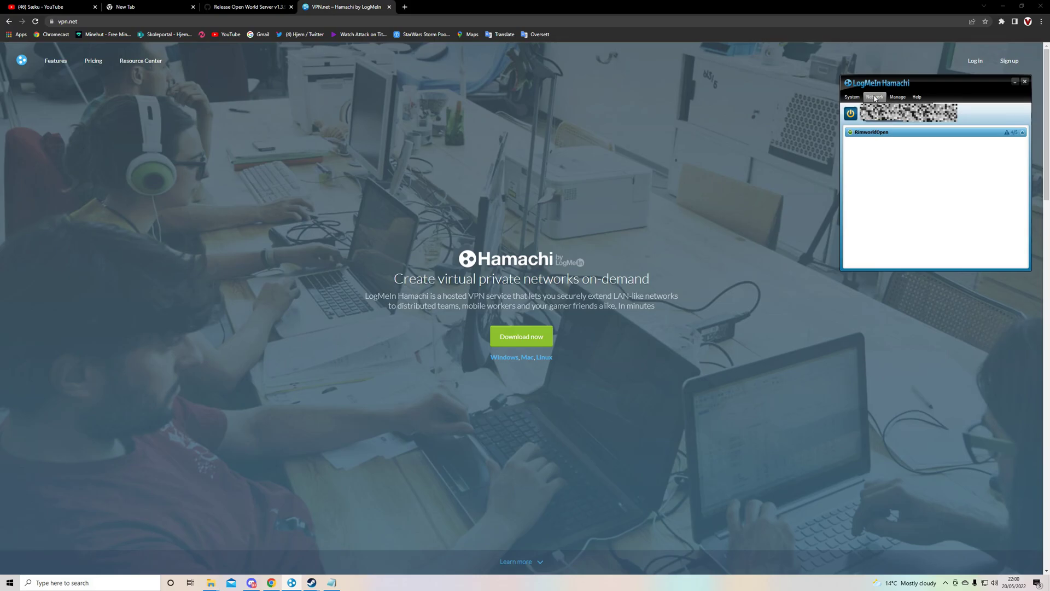
Create a Hamachi network named Nime24 with a password, then take it offline.
{"action": "left_click", "coordinate": [889, 108]}
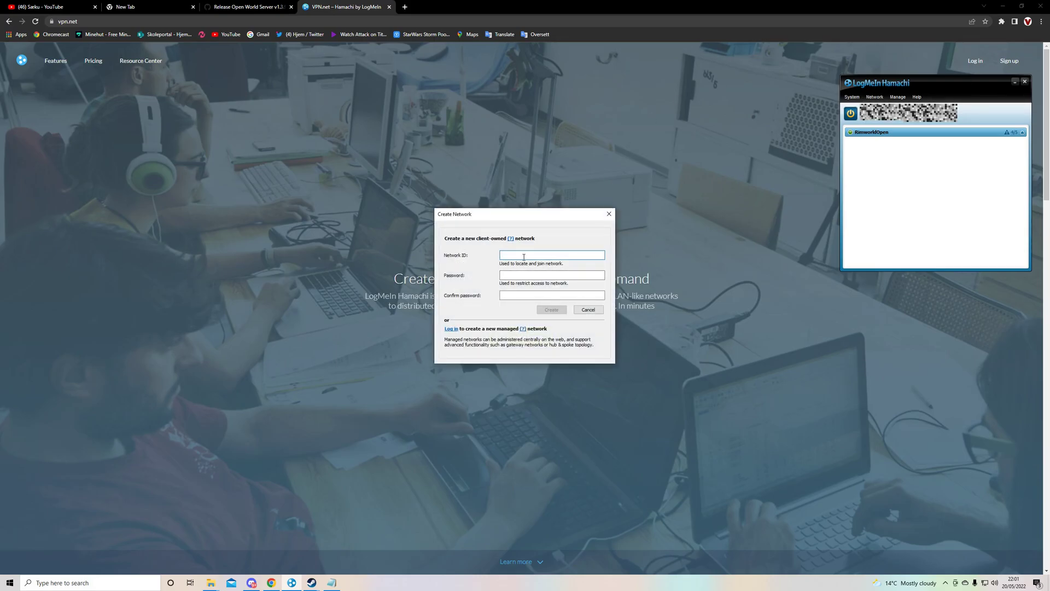
{"action": "type", "text": "Nime24"}
{"action": "left_click", "coordinate": [539, 277]}
{"action": "left_click", "coordinate": [534, 295]}
{"action": "left_click", "coordinate": [551, 310]}
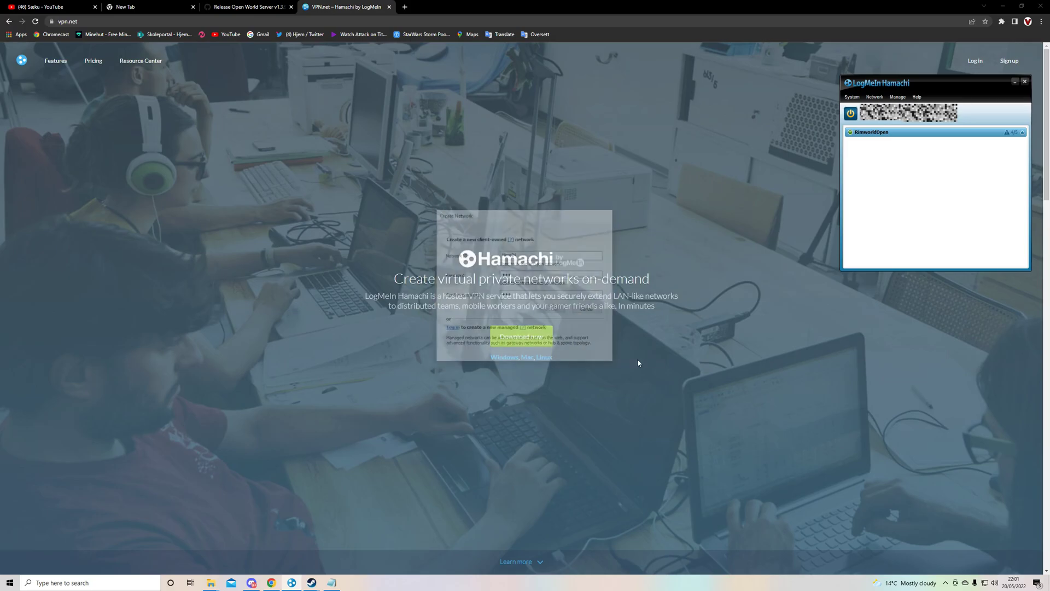
{"action": "double_click", "coordinate": [892, 135]}
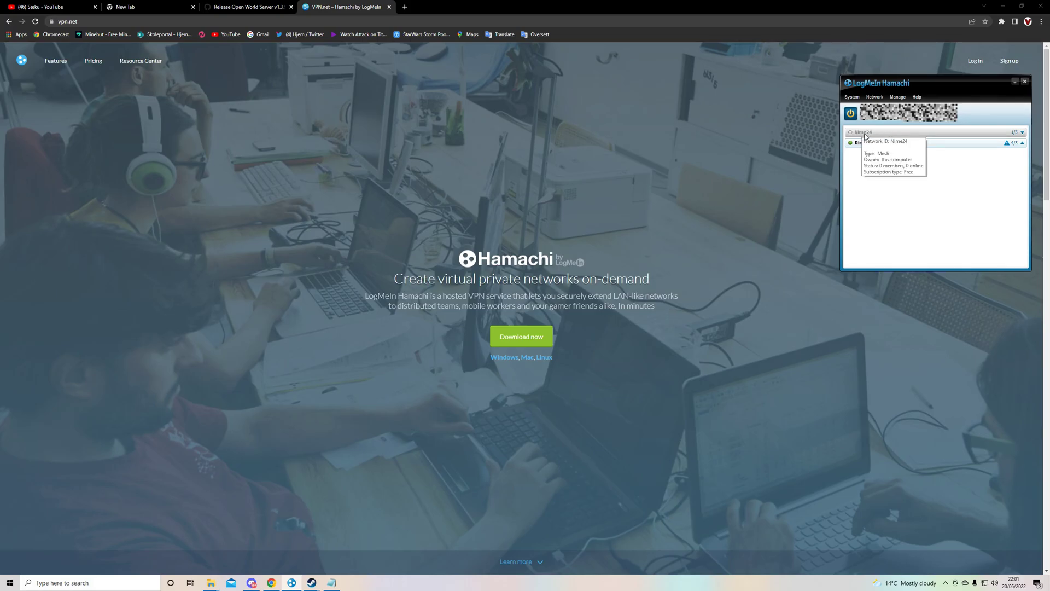
Open the Join an existing network form and dismiss it without joining.
{"action": "left_click", "coordinate": [875, 97]}
{"action": "left_click", "coordinate": [889, 121]}
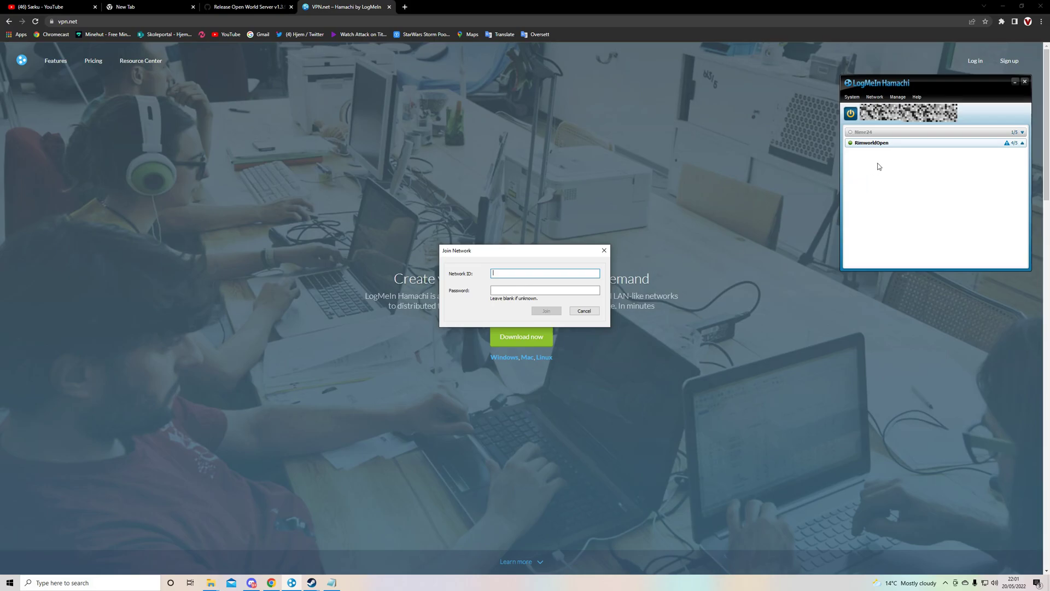
{"action": "left_click", "coordinate": [506, 289]}
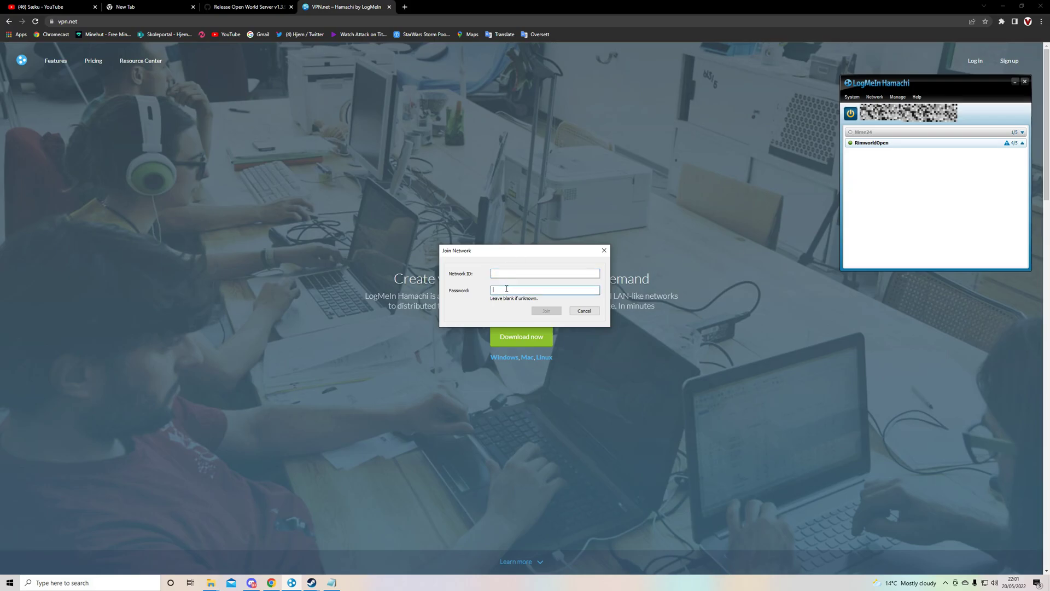
{"action": "left_click", "coordinate": [604, 254]}
{"action": "mouse_move", "coordinate": [879, 147]}
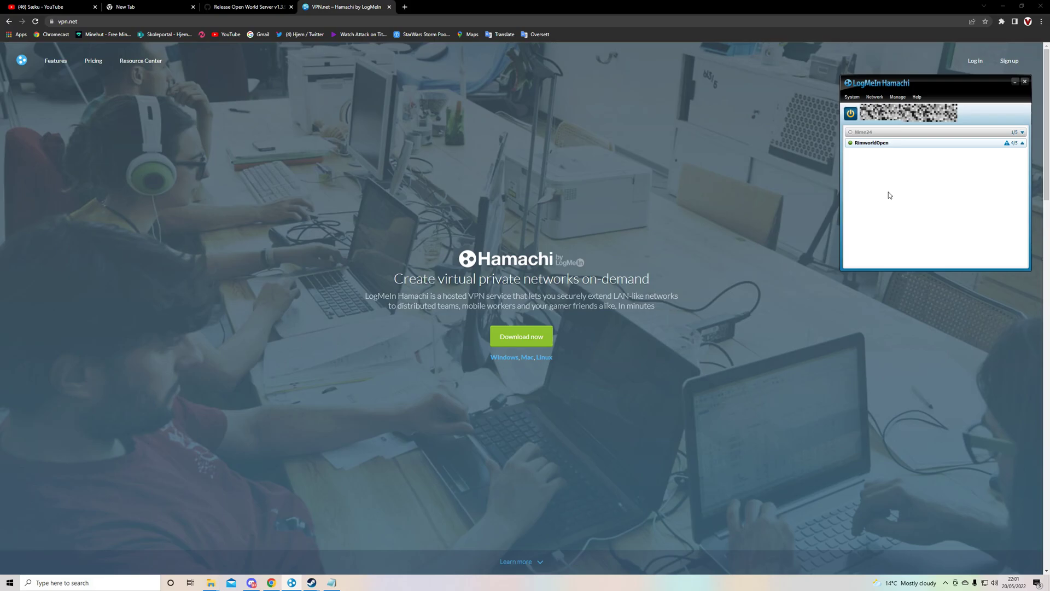
Put the caret at the end of the 0.0.0.0 Local IP value in Server Settings and close Notepad.
{"action": "left_click", "coordinate": [332, 582]}
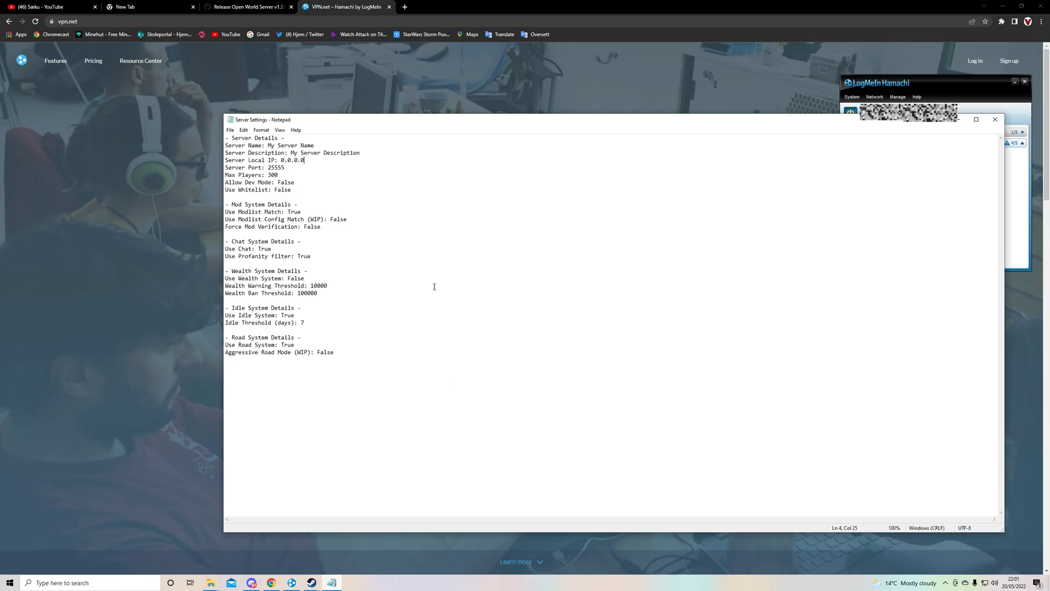
{"action": "mouse_move", "coordinate": [302, 169]}
{"action": "left_mouse_down"}
{"action": "mouse_move", "coordinate": [280, 160]}
{"action": "mouse_move", "coordinate": [306, 161]}
{"action": "left_mouse_up"}
{"action": "left_click", "coordinate": [281, 160]}
{"action": "left_click", "coordinate": [310, 162]}
{"action": "left_click", "coordinate": [995, 119]}
Launch Open World Server from the archive and extract everything to Downloads\WindowsX64, replacing existing files.
{"action": "left_click", "coordinate": [1015, 82]}
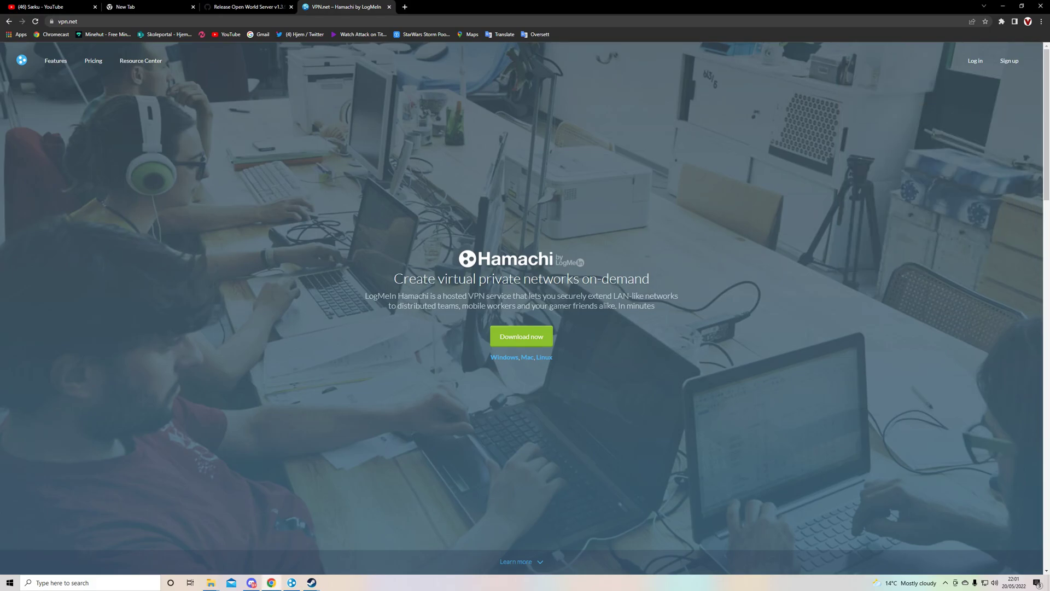
{"action": "mouse_move", "coordinate": [210, 582]}
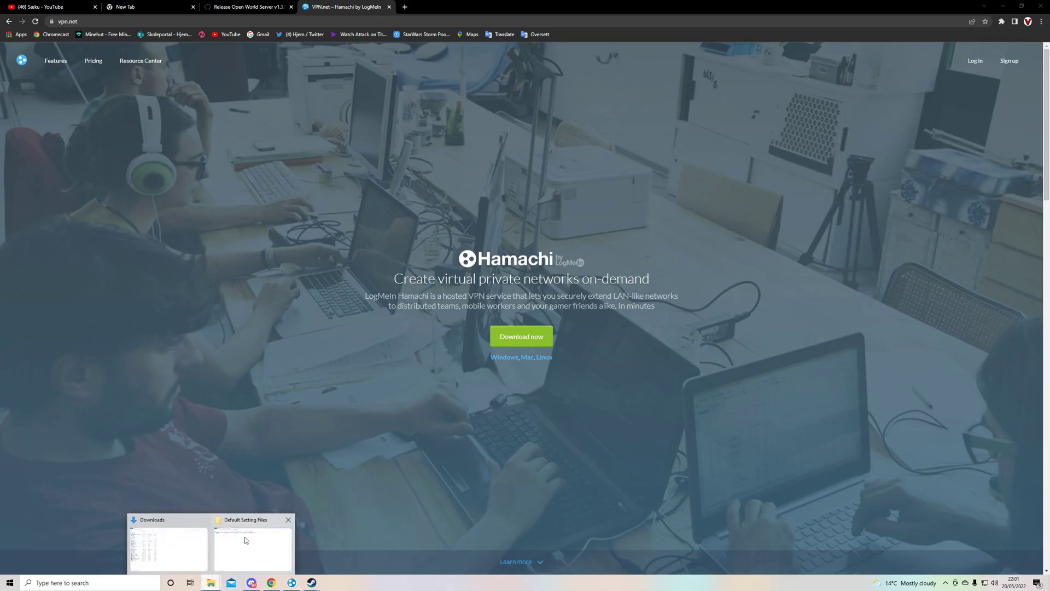
{"action": "left_click", "coordinate": [246, 539]}
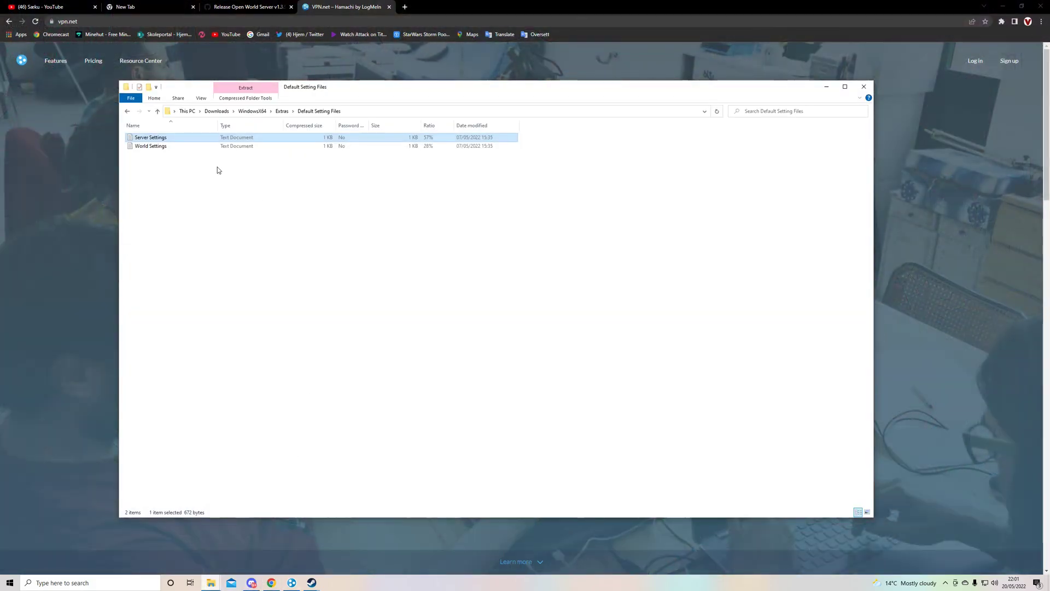
{"action": "left_click", "coordinate": [245, 112]}
{"action": "left_click", "coordinate": [143, 156]}
{"action": "double_click", "coordinate": [142, 155]}
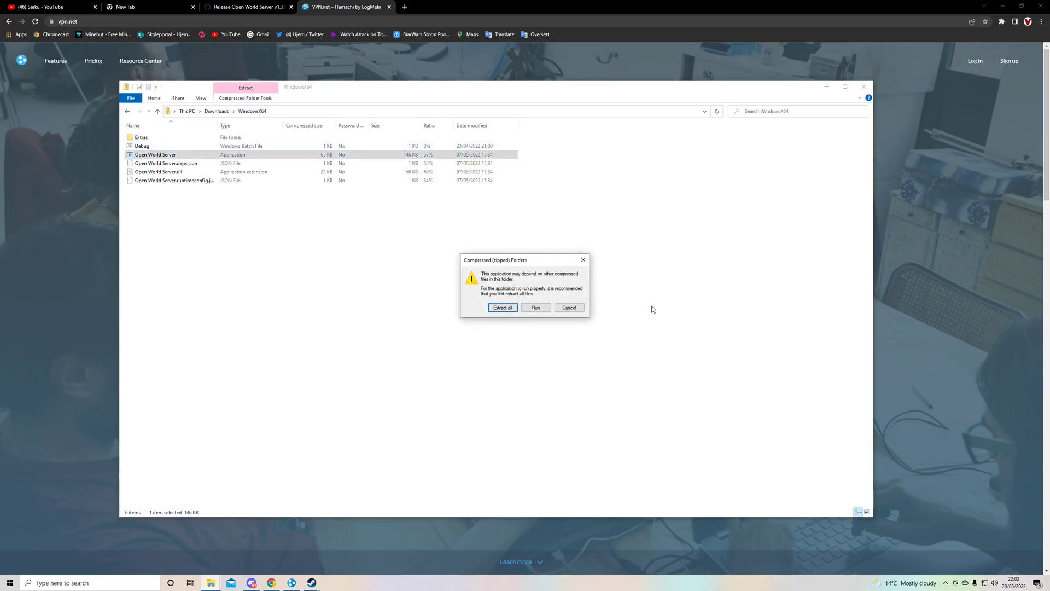
{"action": "left_click", "coordinate": [515, 309]}
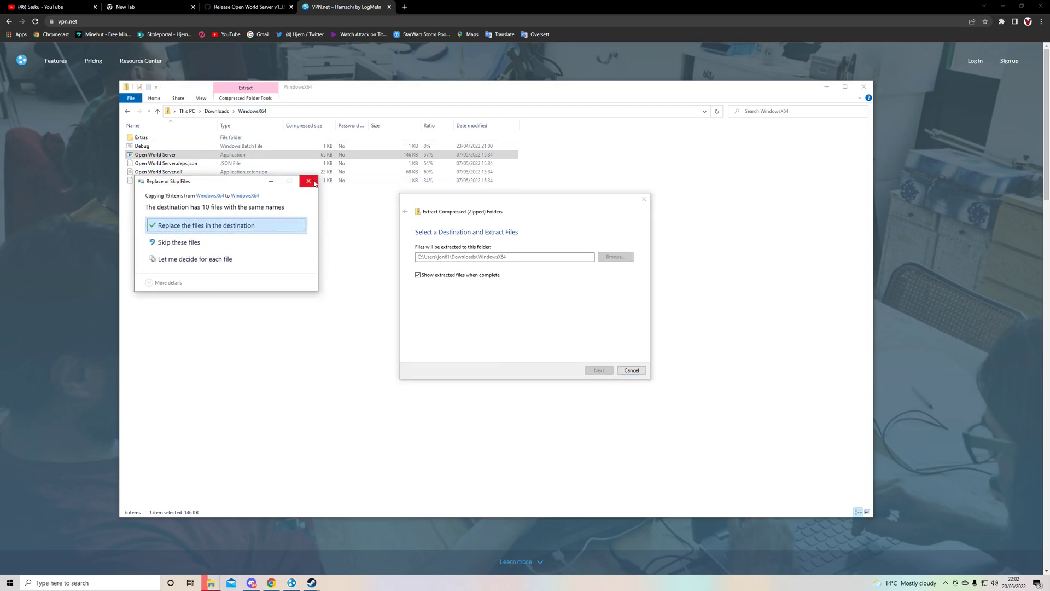
{"action": "left_click", "coordinate": [262, 225]}
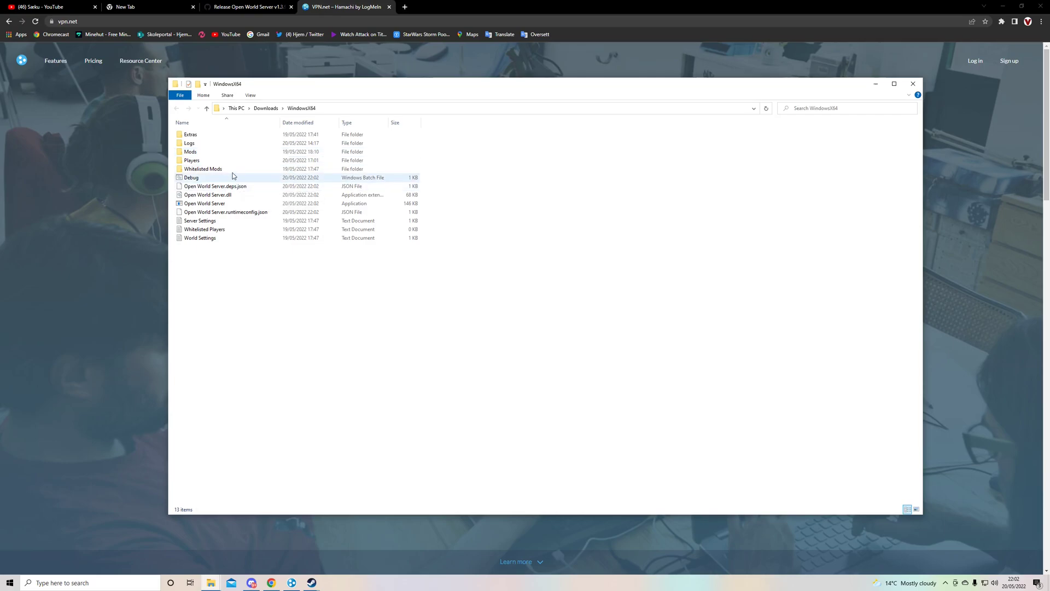
{"action": "double_click", "coordinate": [204, 136]}
{"action": "double_click", "coordinate": [206, 142]}
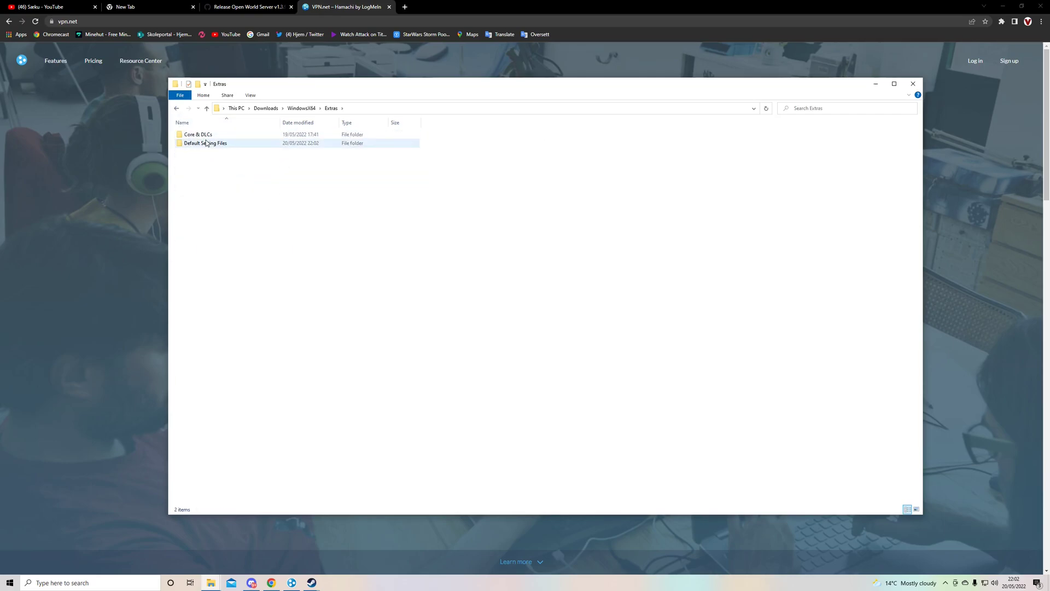
{"action": "double_click", "coordinate": [206, 136]}
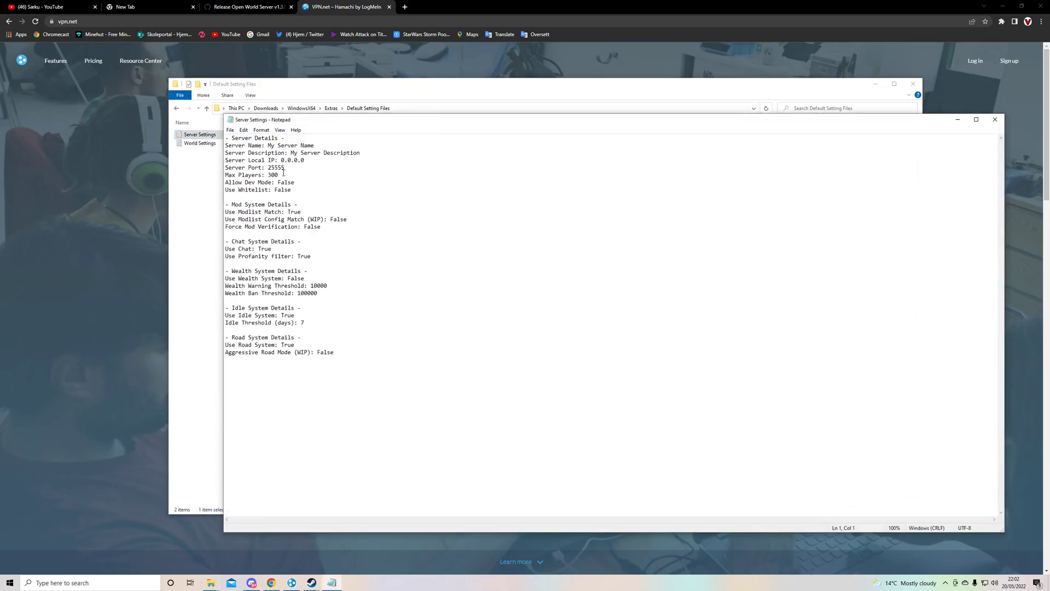
{"action": "left_click", "coordinate": [995, 120]}
{"action": "left_click", "coordinate": [175, 109]}
{"action": "left_click", "coordinate": [175, 108]}
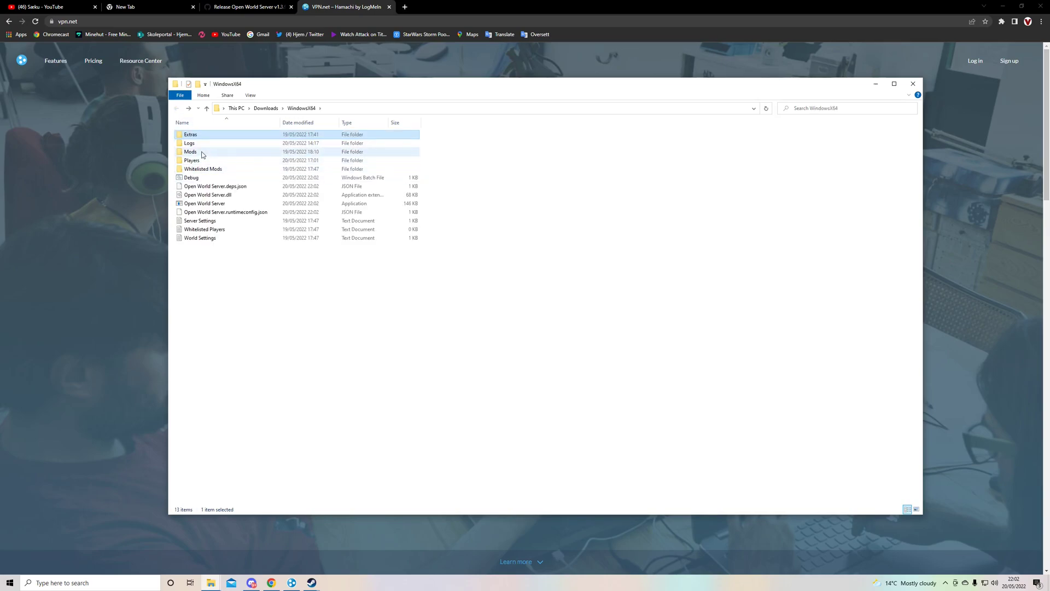
{"action": "double_click", "coordinate": [203, 154]}
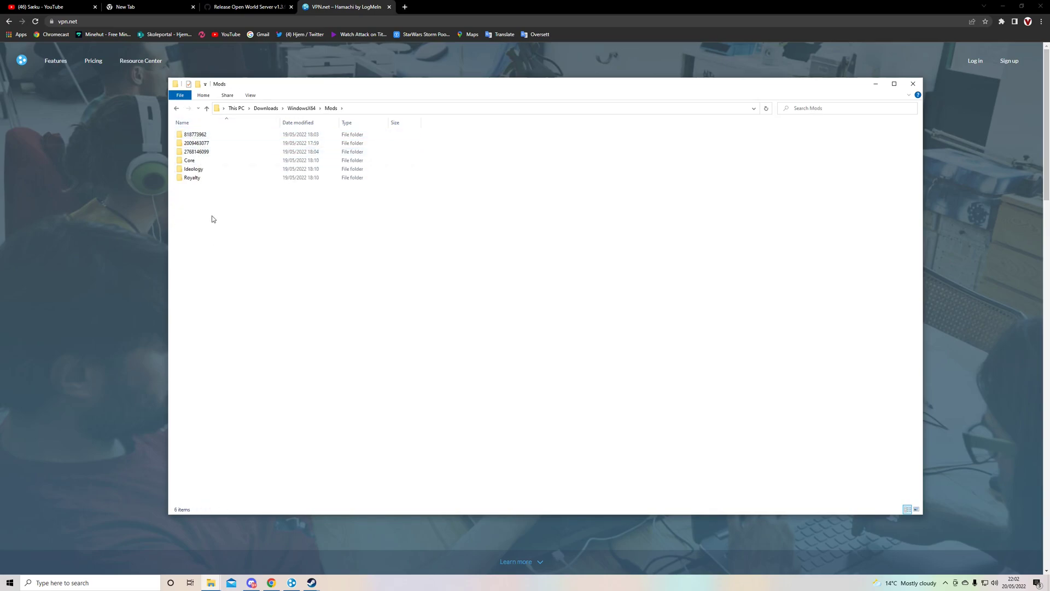
{"action": "left_click_drag", "start_coordinate": [211, 219], "coordinate": [225, 140]}
{"action": "left_click", "coordinate": [256, 233]}
{"action": "left_click", "coordinate": [176, 109]}
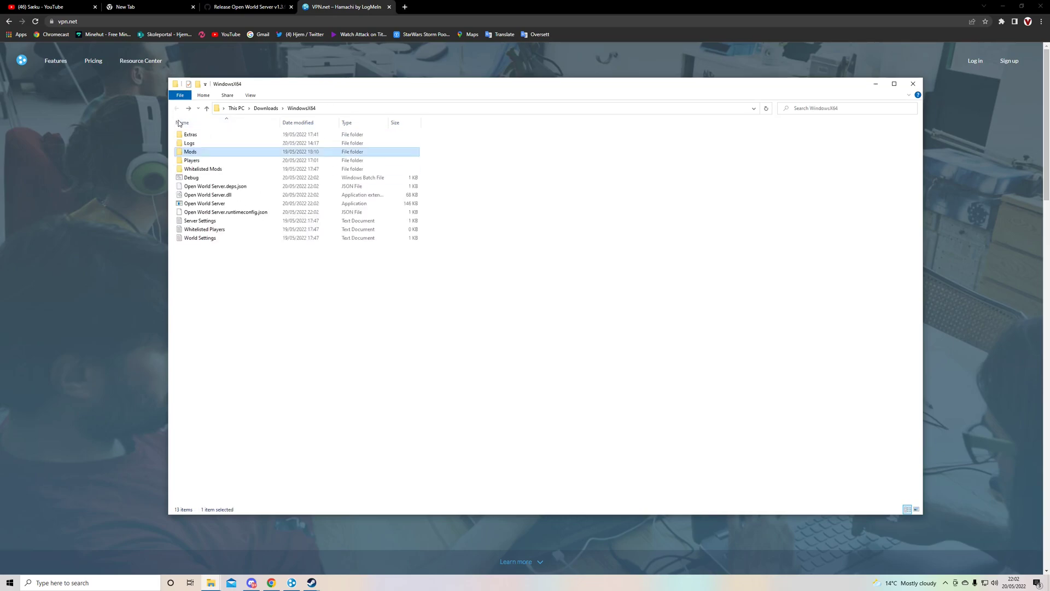
{"action": "double_click", "coordinate": [192, 135]}
{"action": "double_click", "coordinate": [197, 135]}
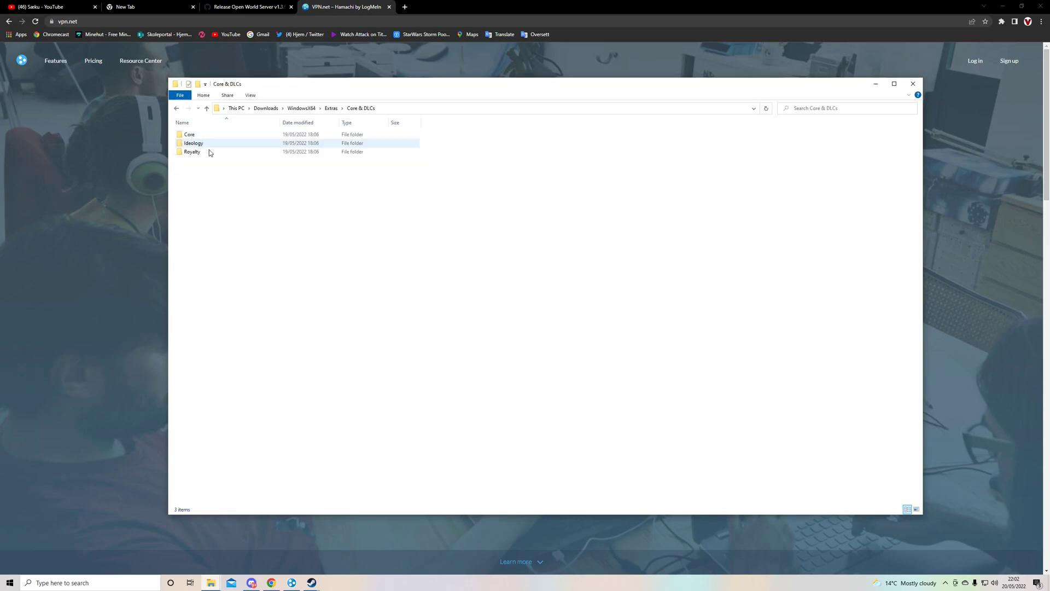
{"action": "left_click_drag", "start_coordinate": [241, 171], "coordinate": [236, 141]}
{"action": "key", "text": "alt+Left"}
{"action": "key", "text": "alt+Left"}
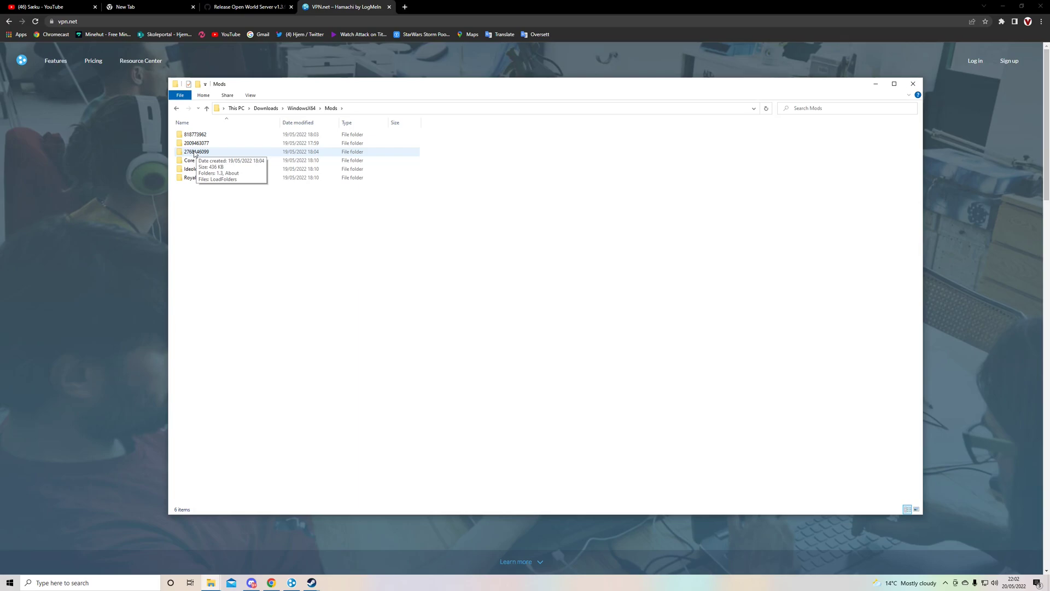
{"action": "left_click", "coordinate": [195, 144]}
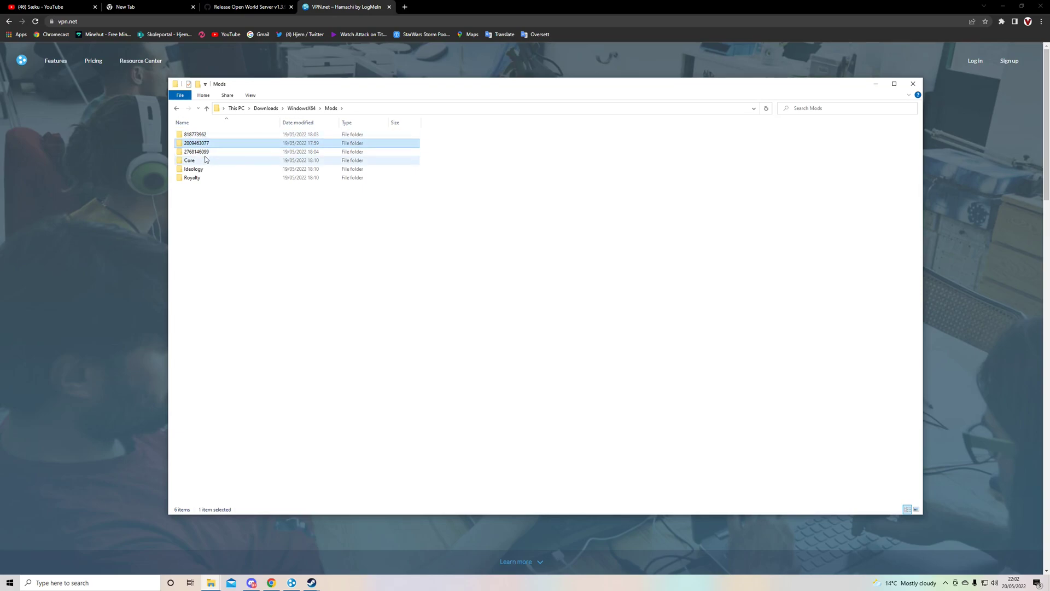
{"action": "left_click", "coordinate": [204, 152]}
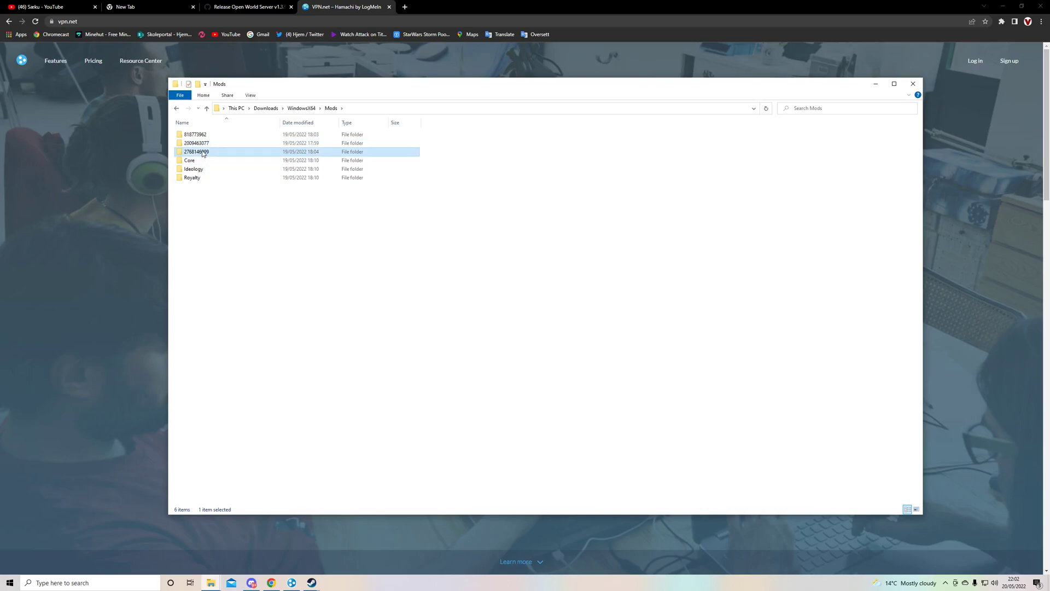
{"action": "left_click", "coordinate": [176, 109]}
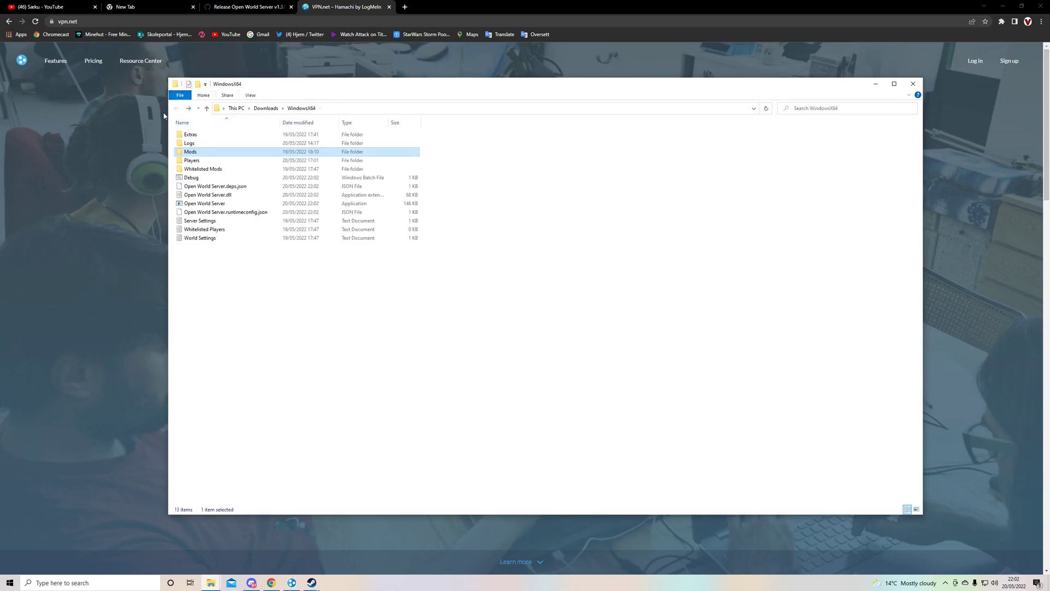
{"action": "double_click", "coordinate": [207, 203]}
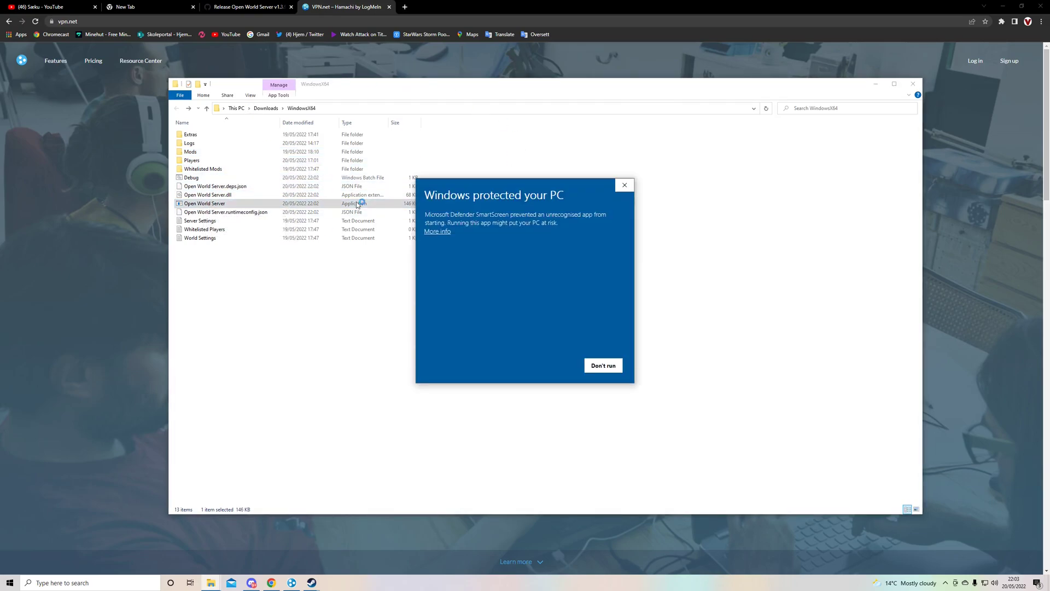
{"action": "left_click", "coordinate": [442, 232]}
{"action": "left_click", "coordinate": [554, 366]}
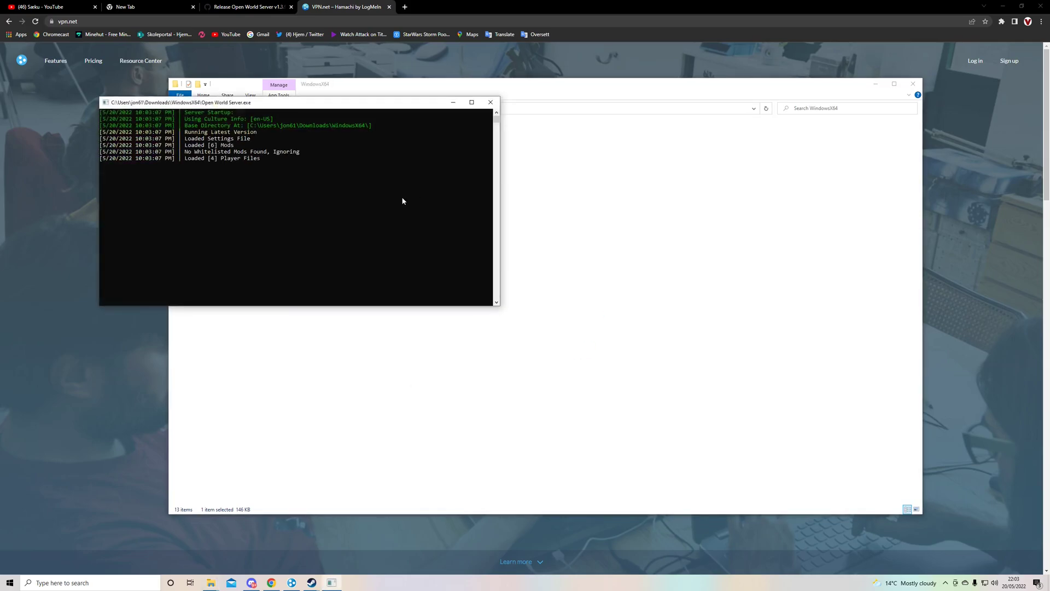
{"action": "left_click_drag", "start_coordinate": [256, 185], "coordinate": [186, 188]}
{"action": "left_click", "coordinate": [196, 151]}
{"action": "left_click_drag", "start_coordinate": [195, 152], "coordinate": [298, 218]}
{"action": "left_click", "coordinate": [297, 218]}
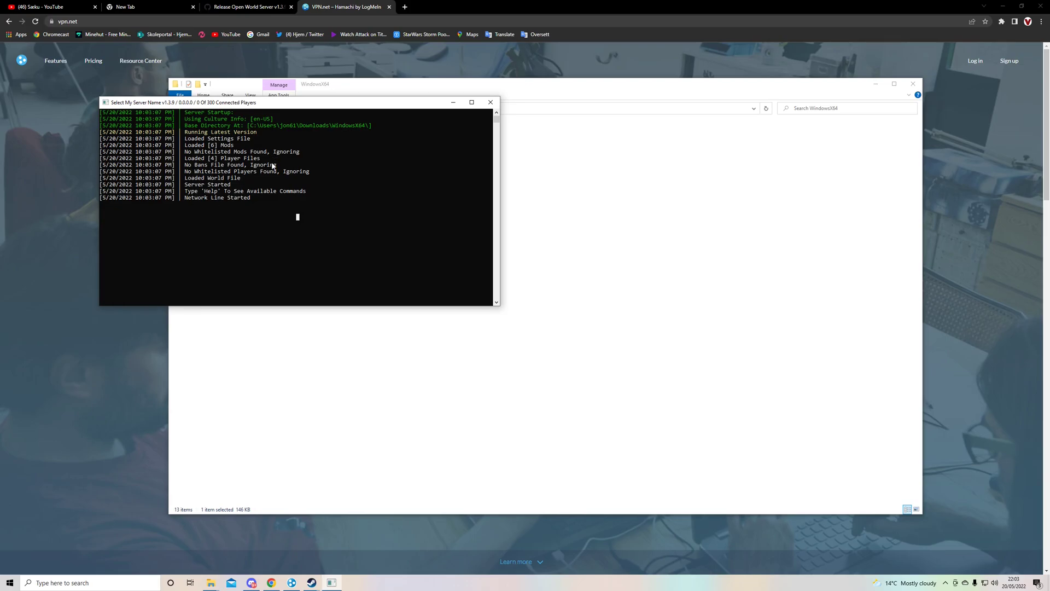
{"action": "left_click", "coordinate": [271, 184]}
{"action": "left_click", "coordinate": [491, 103]}
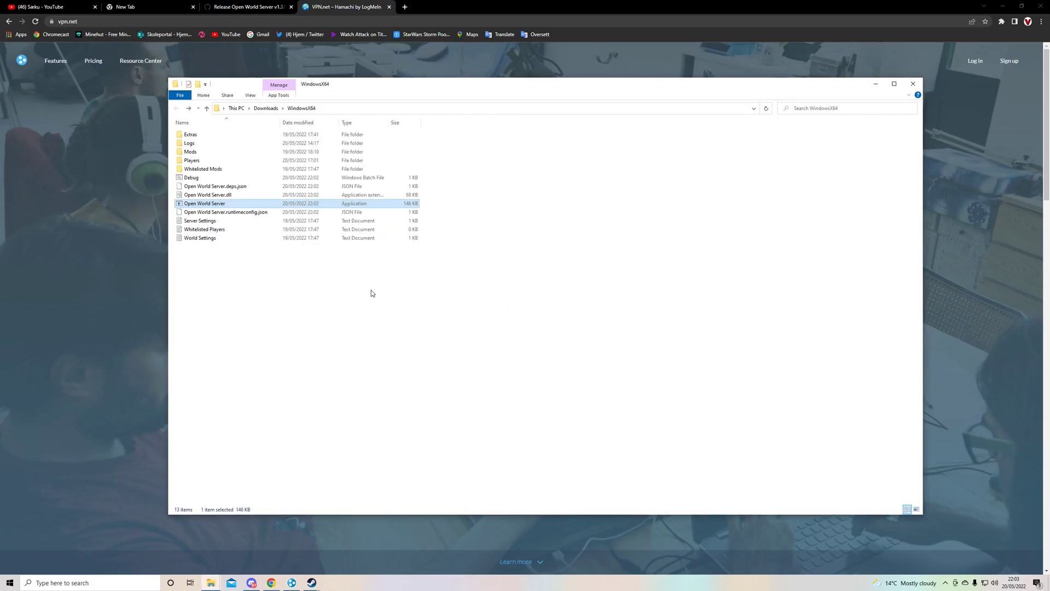